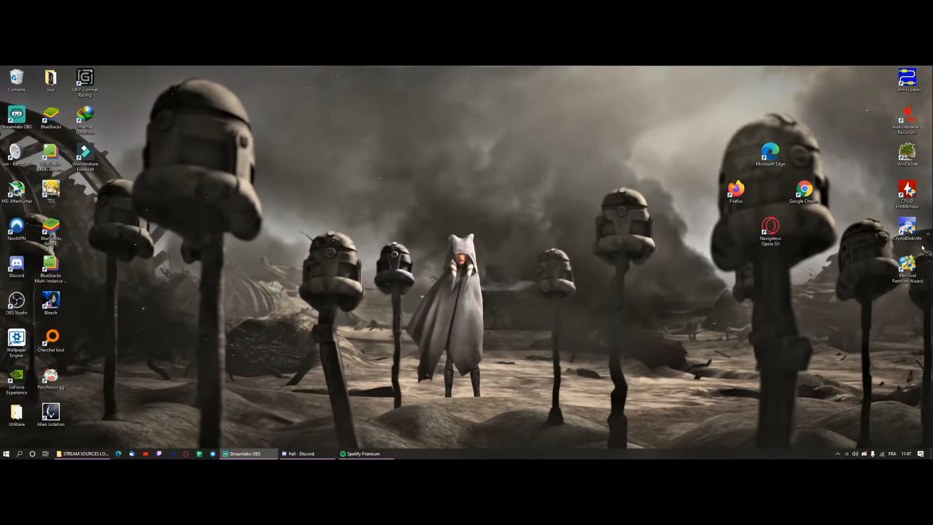
- Open the "Projection sur ce PC" page in the Windows system settings
left_click(596, 339)
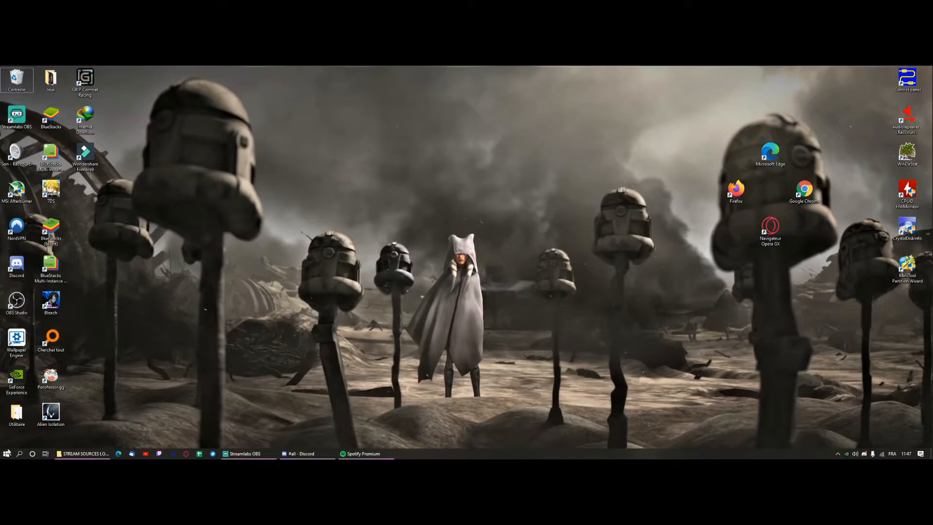
left_click(6, 453)
left_click(9, 422)
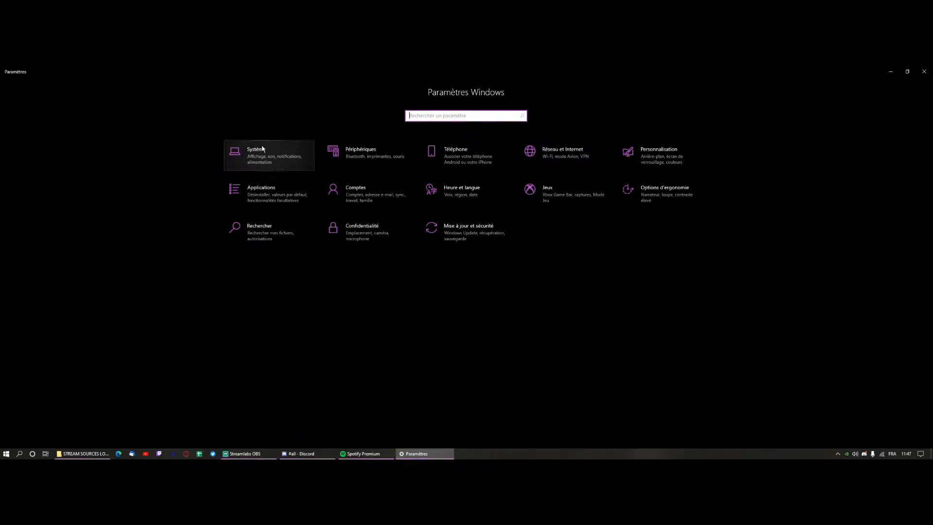
left_click(266, 153)
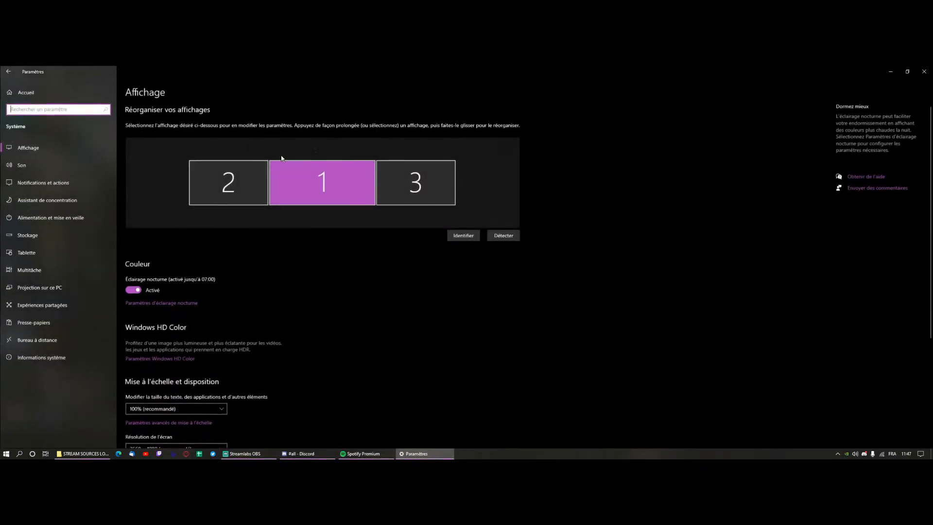
left_click(34, 287)
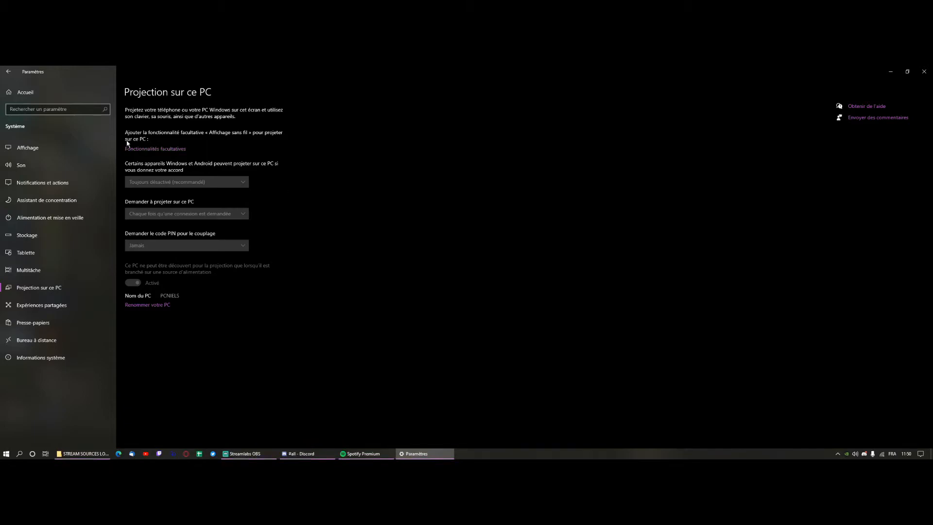
- Open the optional features page and look through the installed features
left_click(165, 151)
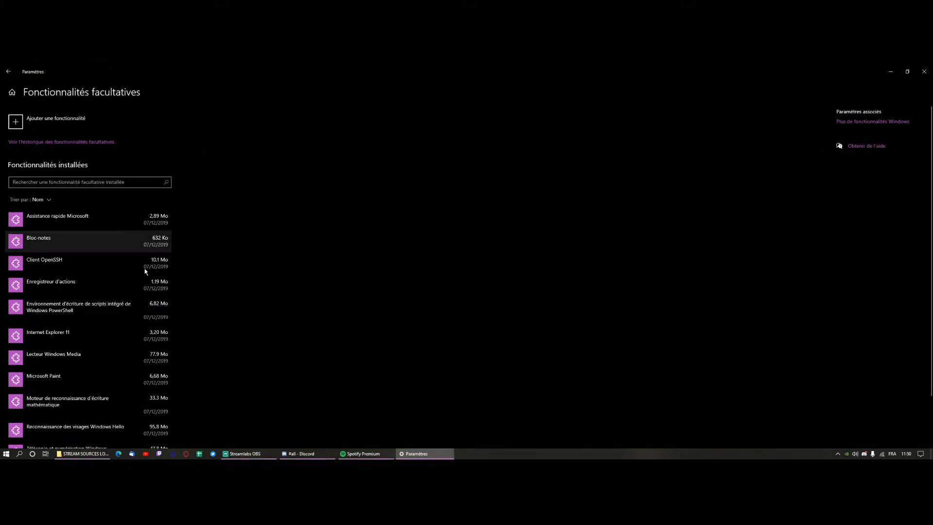
left_click(39, 182)
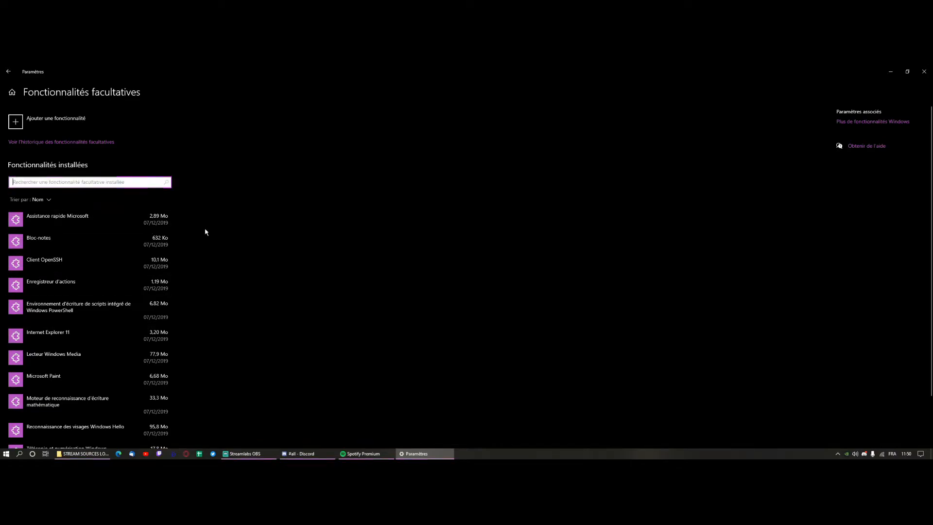
scroll(205, 232, "down", 3)
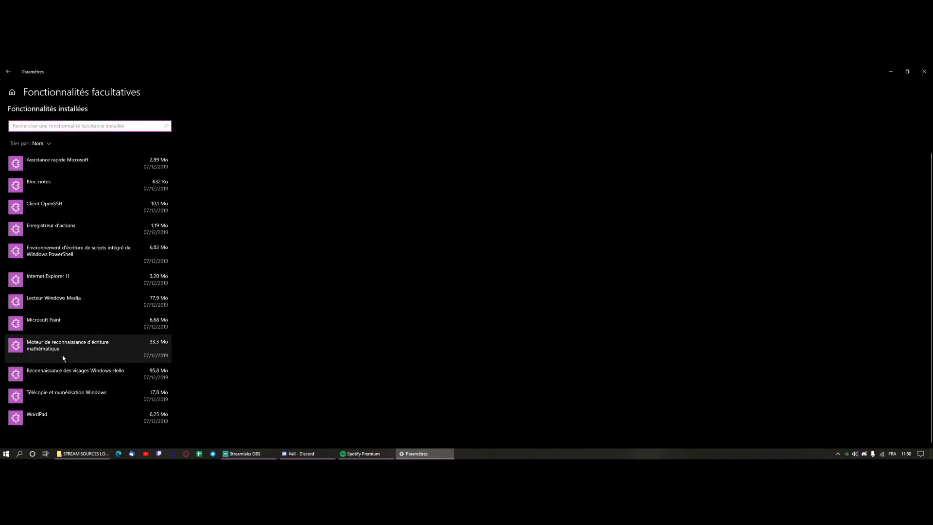
scroll(130, 381, "up", 3)
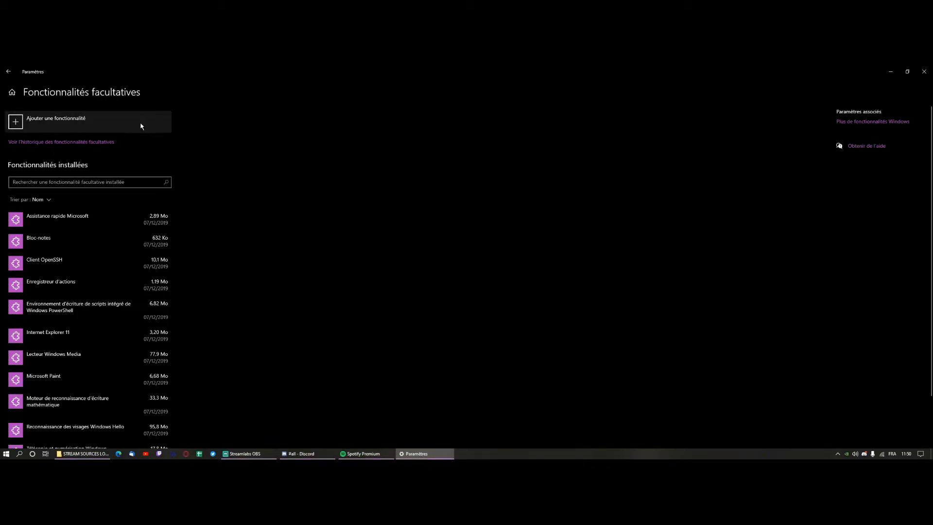
- Start adding an optional feature and look through the list of available features
left_click(16, 123)
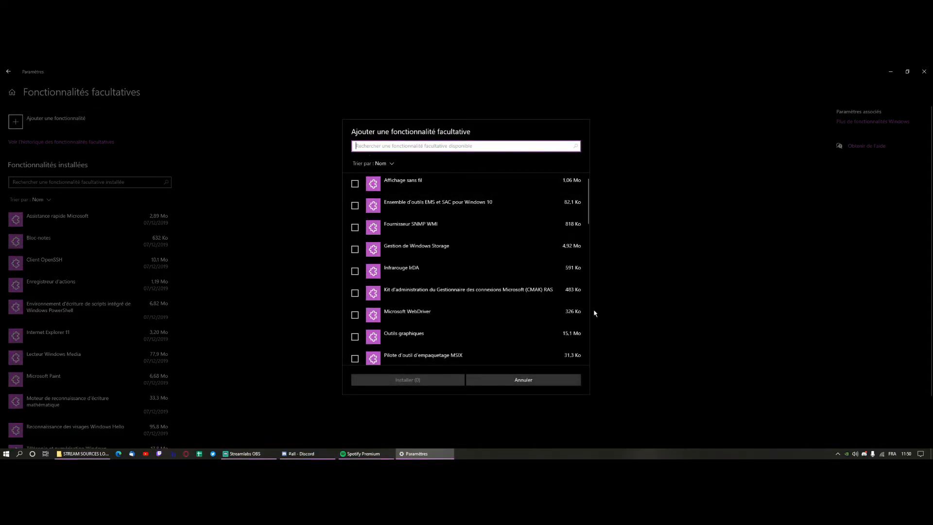
scroll(428, 246, "down", 1)
scroll(428, 246, "down", 8)
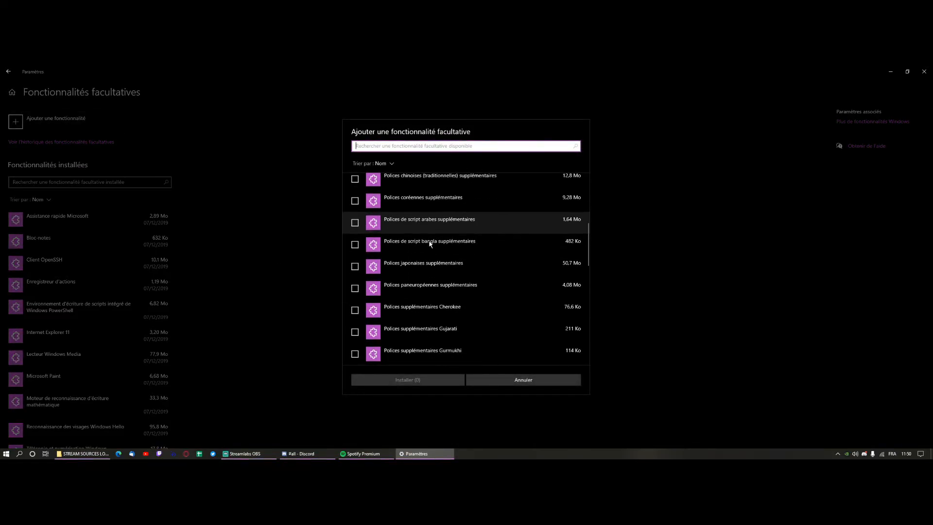
scroll(432, 242, "down", 7)
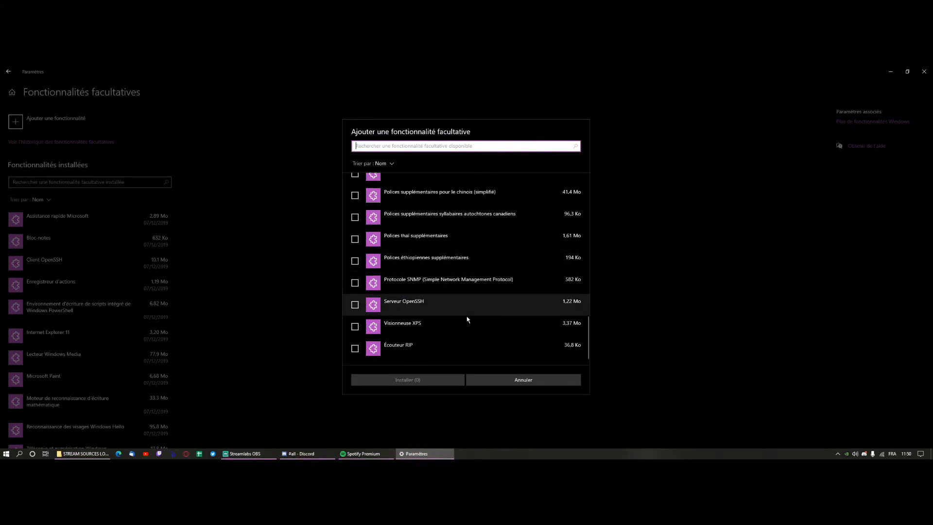
scroll(429, 343, "up", 3)
scroll(428, 343, "up", 12)
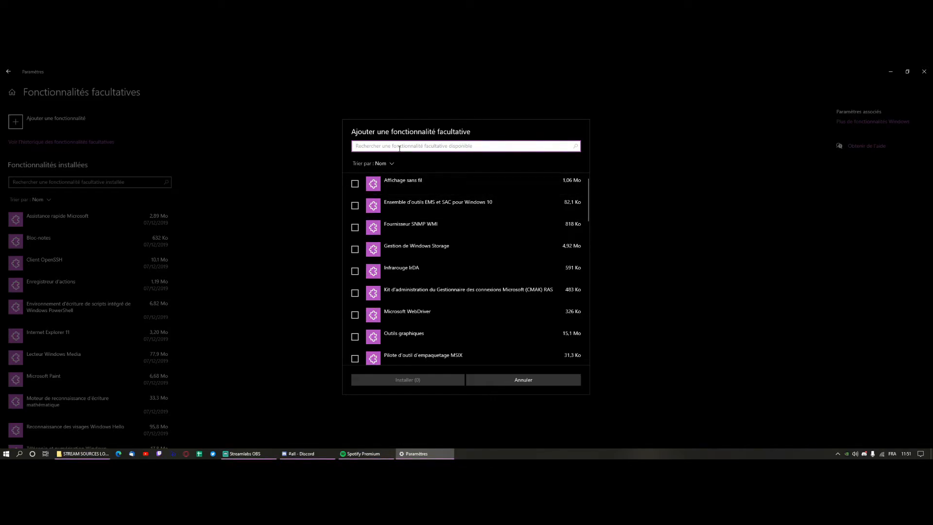
- Search the available features for "aff" and install the "Affichage sans fil" feature
type("afi")
key("BackSpace")
type("f")
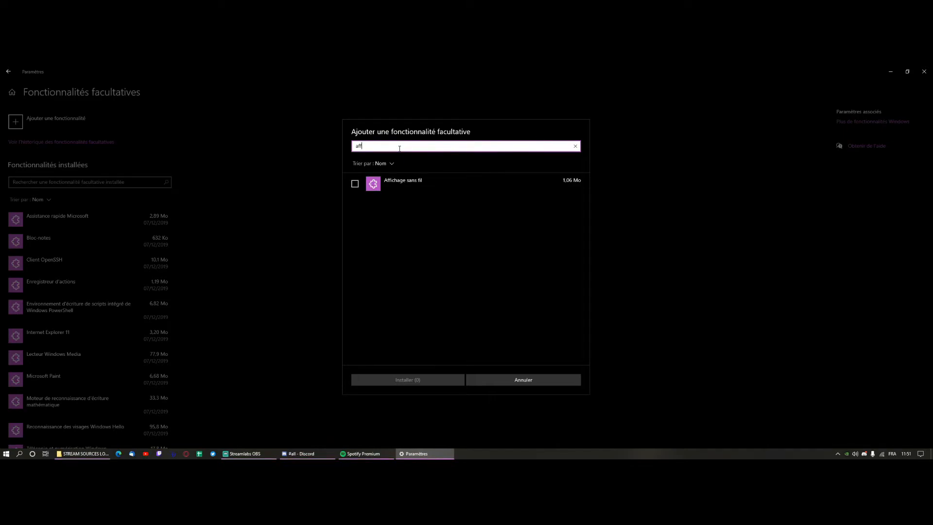
left_click(355, 184)
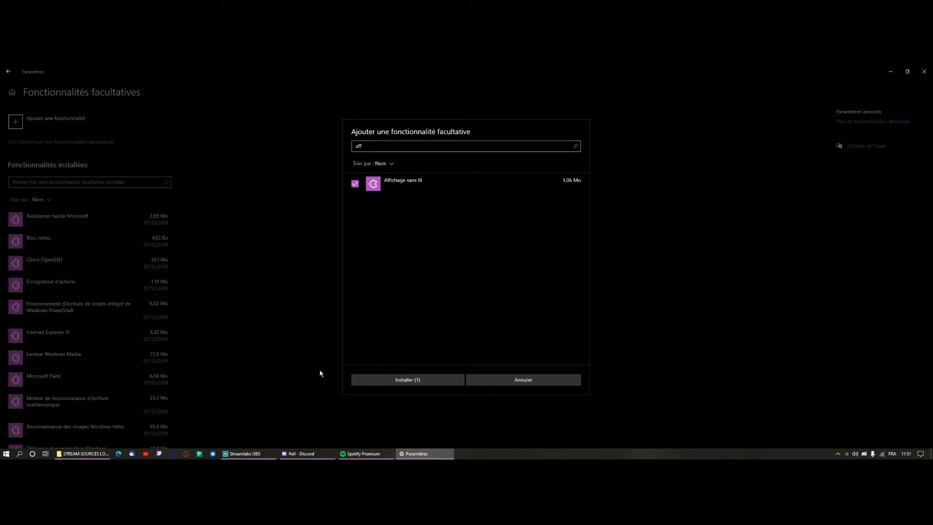
left_click(420, 381)
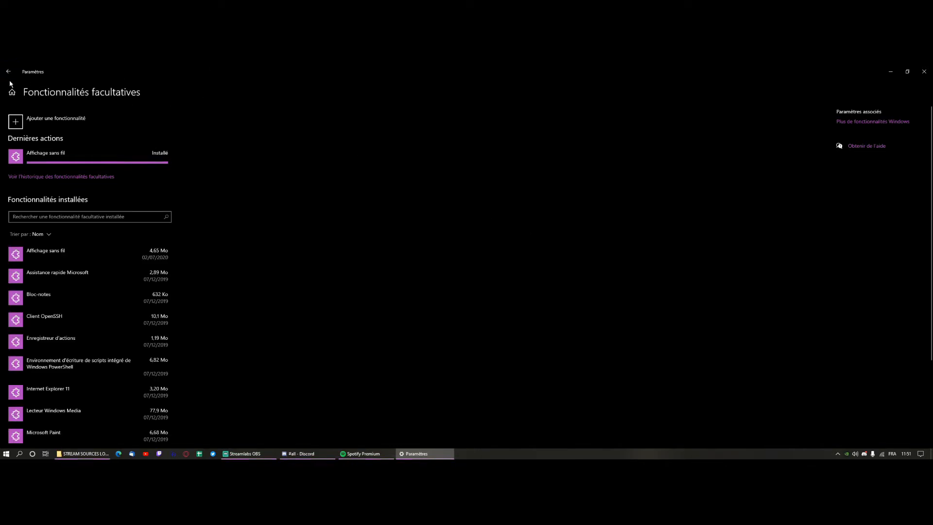
- Return to the "Projection sur ce PC" page and review the options for device permission, projection requests and the pairing PIN requirement
left_click(8, 73)
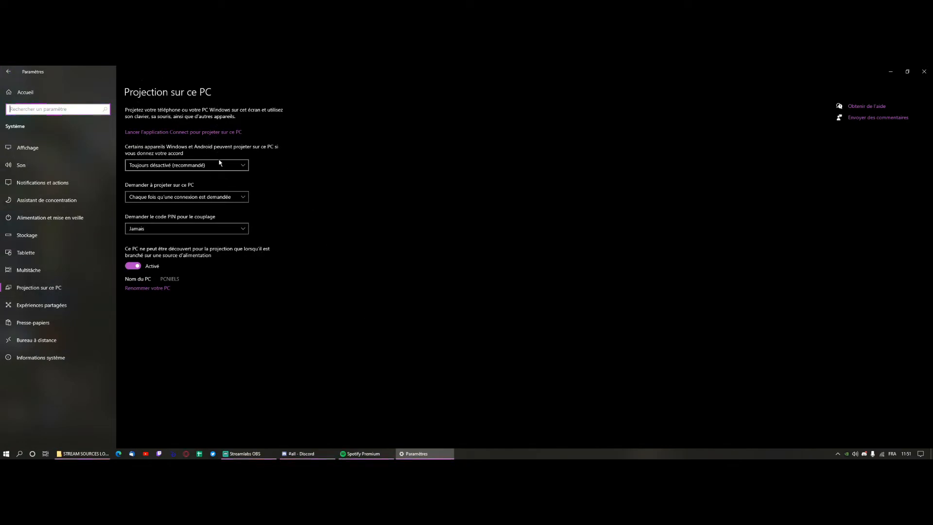
left_click(228, 169)
left_click(222, 195)
left_click(221, 197)
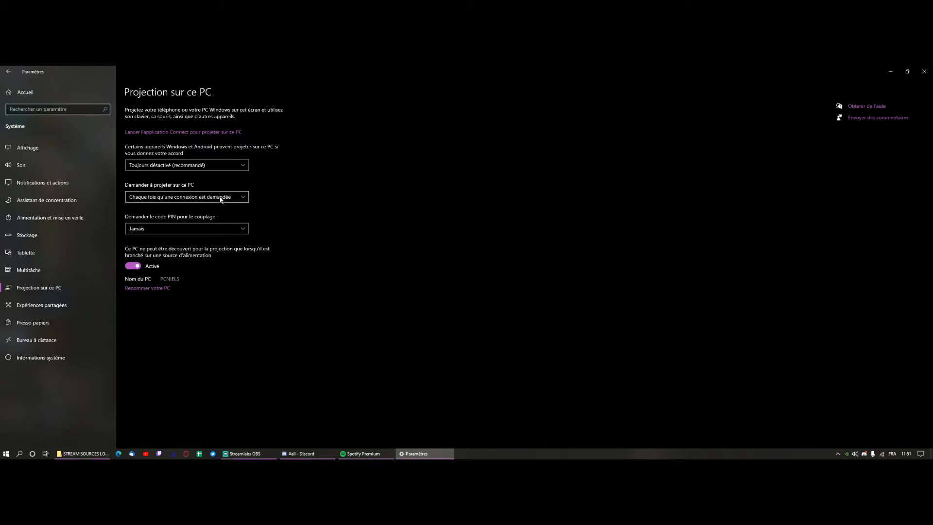
left_click(212, 235)
left_click(213, 233)
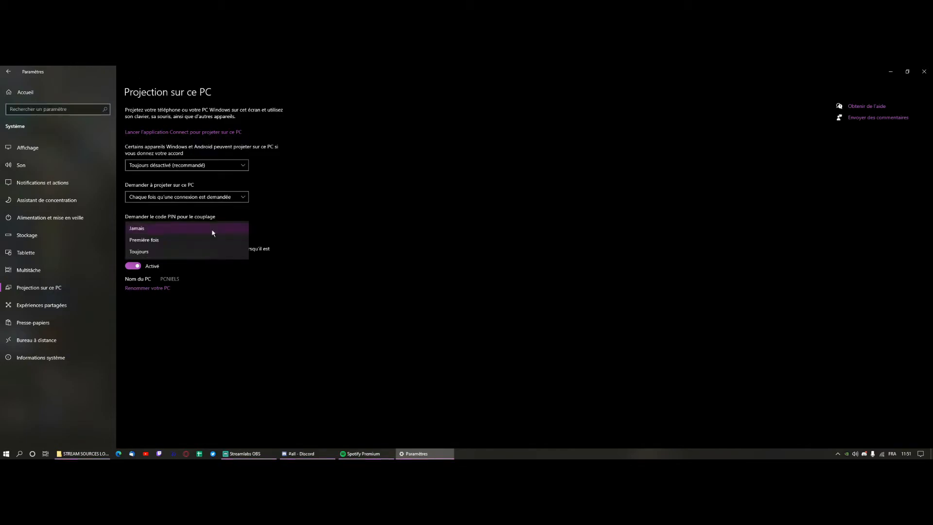
left_click(213, 232)
left_click(212, 232)
left_click(212, 231)
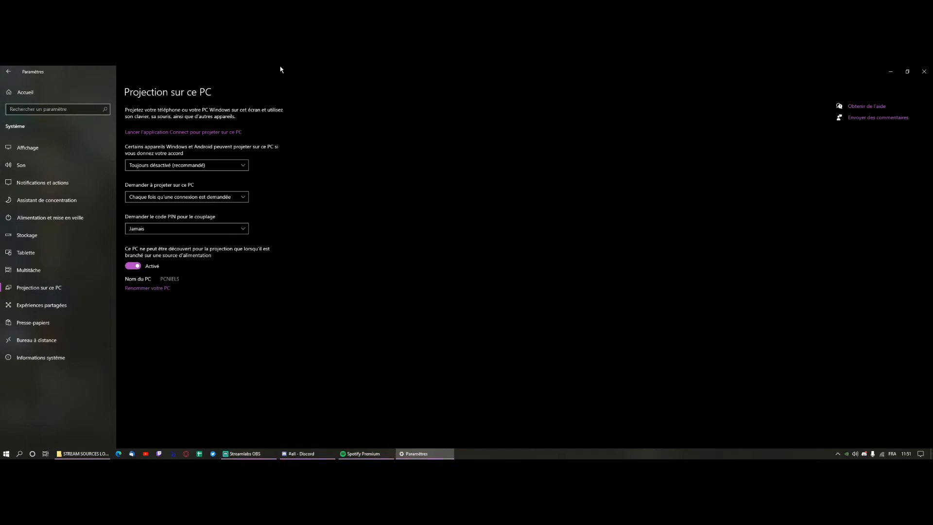
left_click_drag(281, 73, 340, 68)
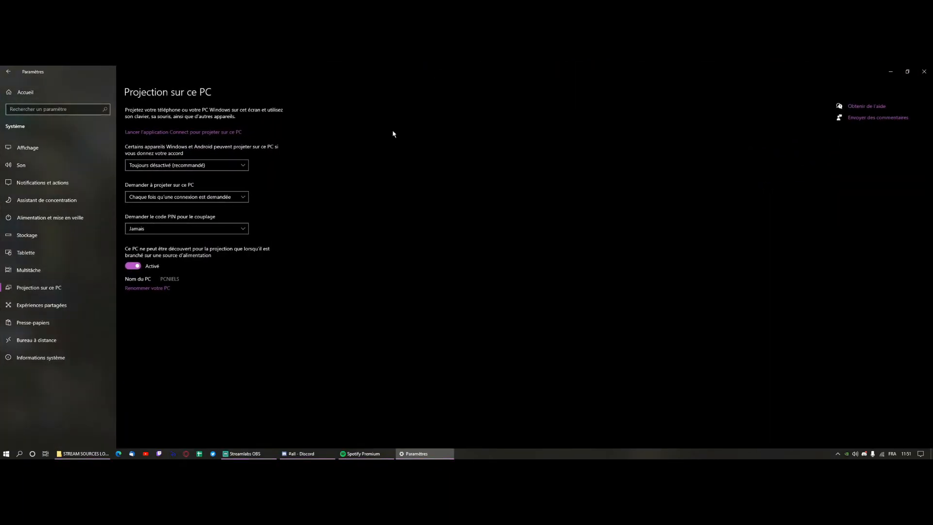